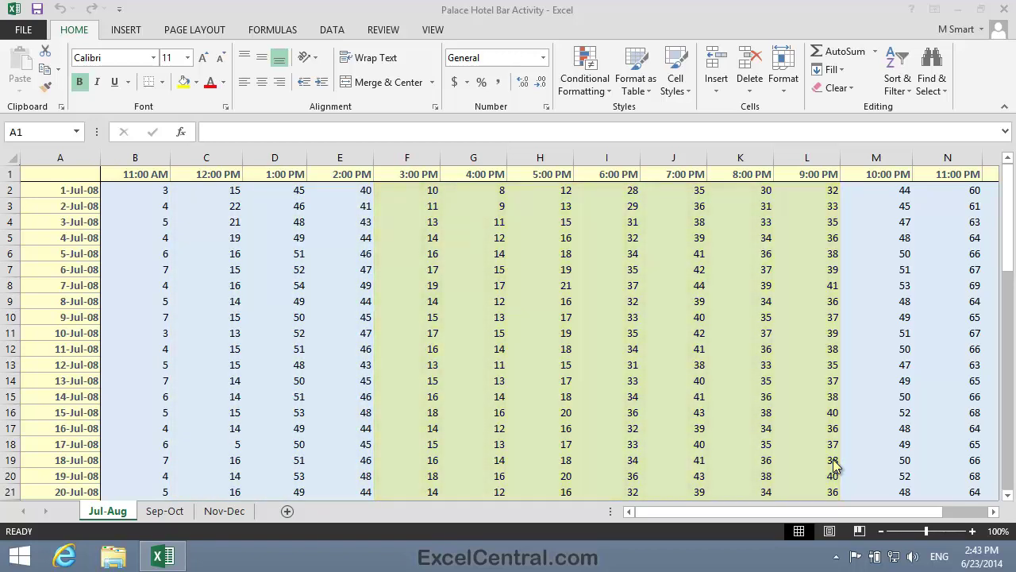
Switch Jul-Aug to Page Break Preview and scroll down to see all six numbered pages.
click(994, 511)
click(993, 511)
click(993, 511)
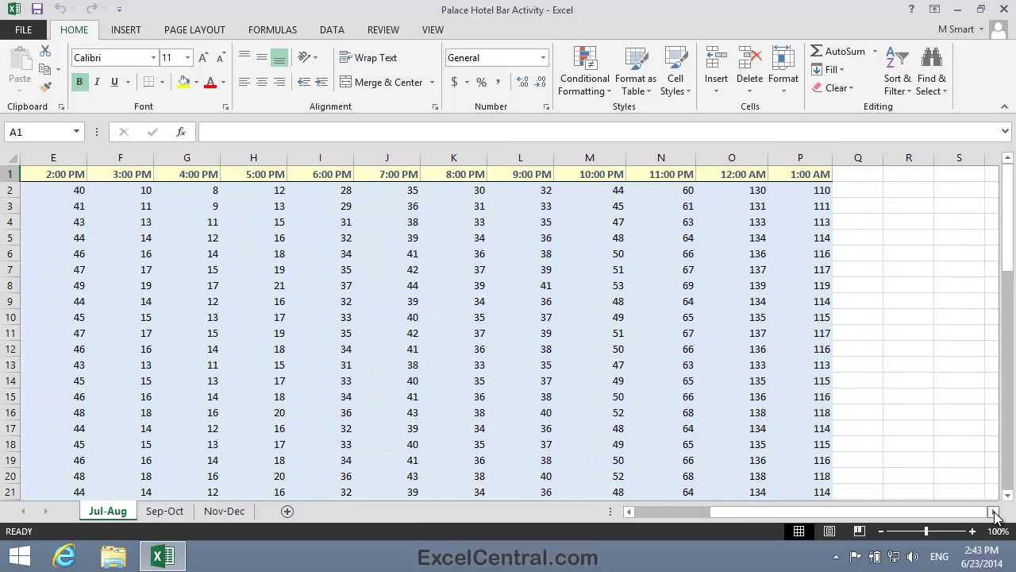
click(993, 511)
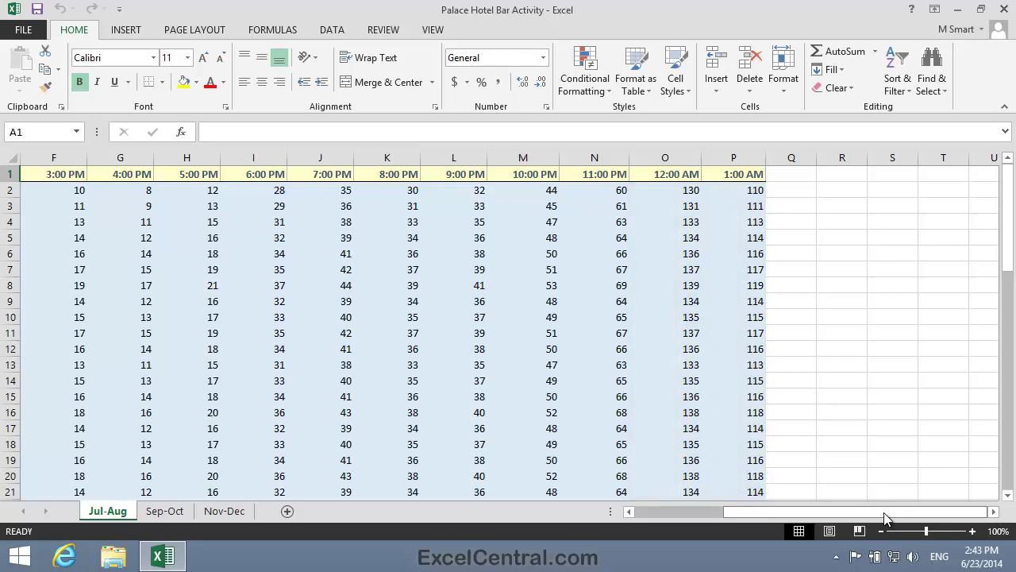
drag(885, 513, 779, 516)
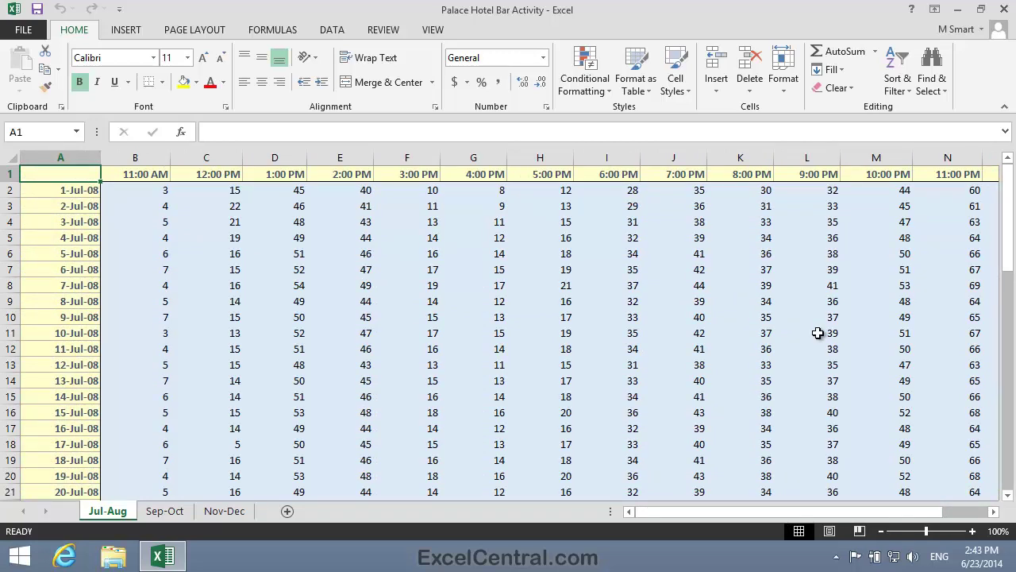
click(860, 531)
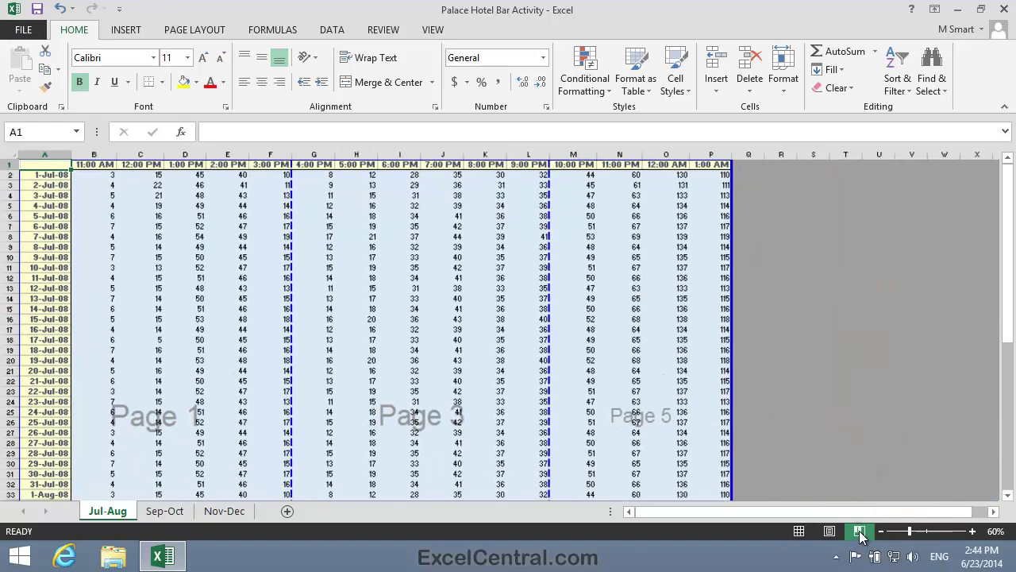
click(1006, 497)
scroll(1006, 497, down, 7)
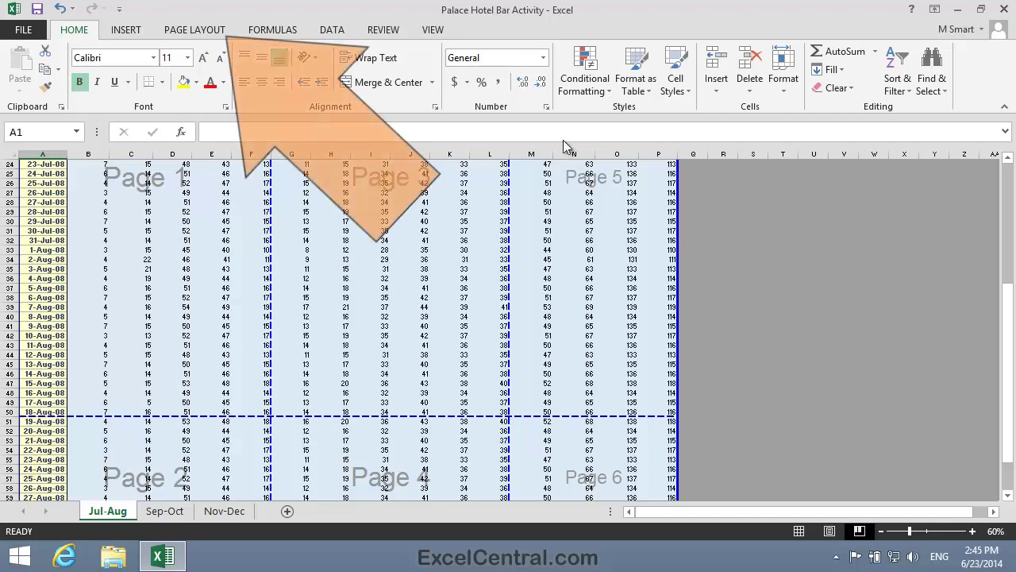
Launch the Page Setup dialog from the Page Layout ribbon for the Jul-Aug sheet.
click(205, 36)
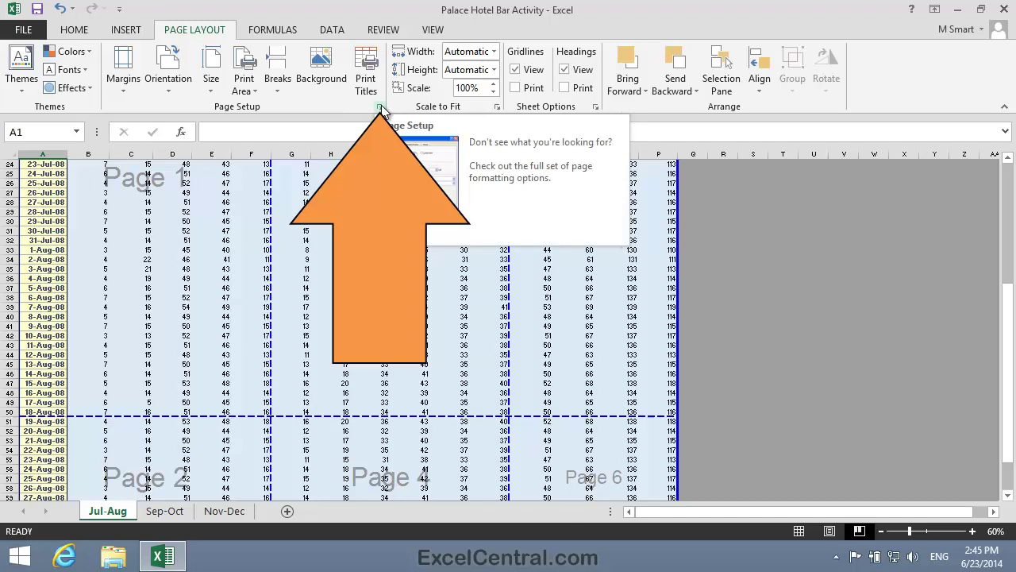
click(381, 107)
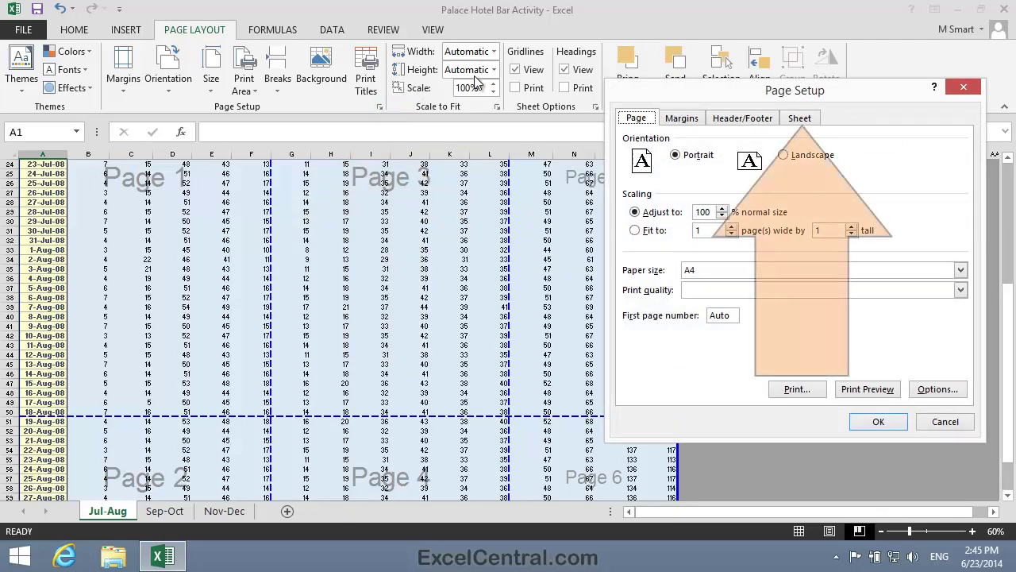
Set the Sheet page order to 'Over, then down' and apply it.
click(800, 119)
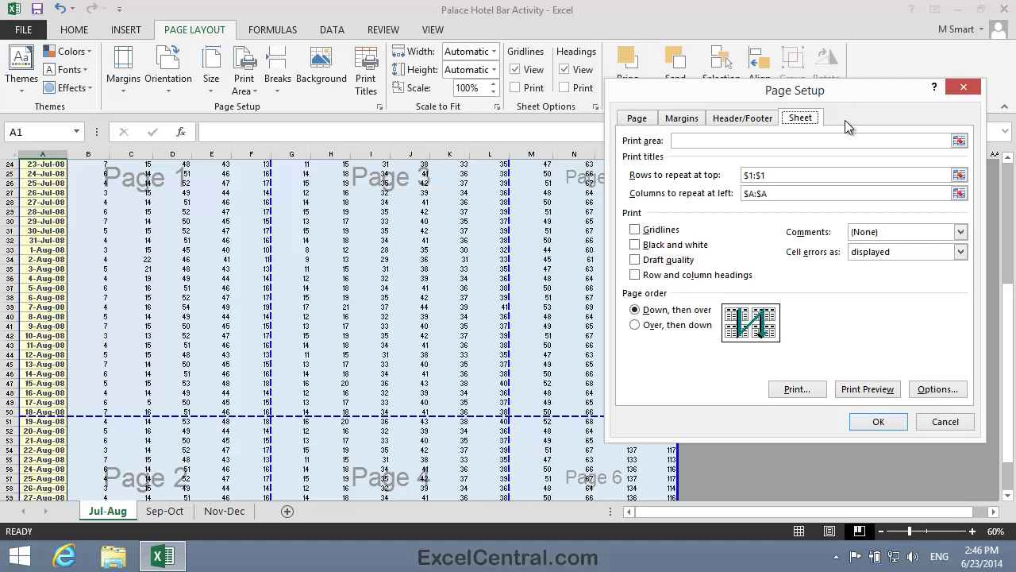
click(635, 325)
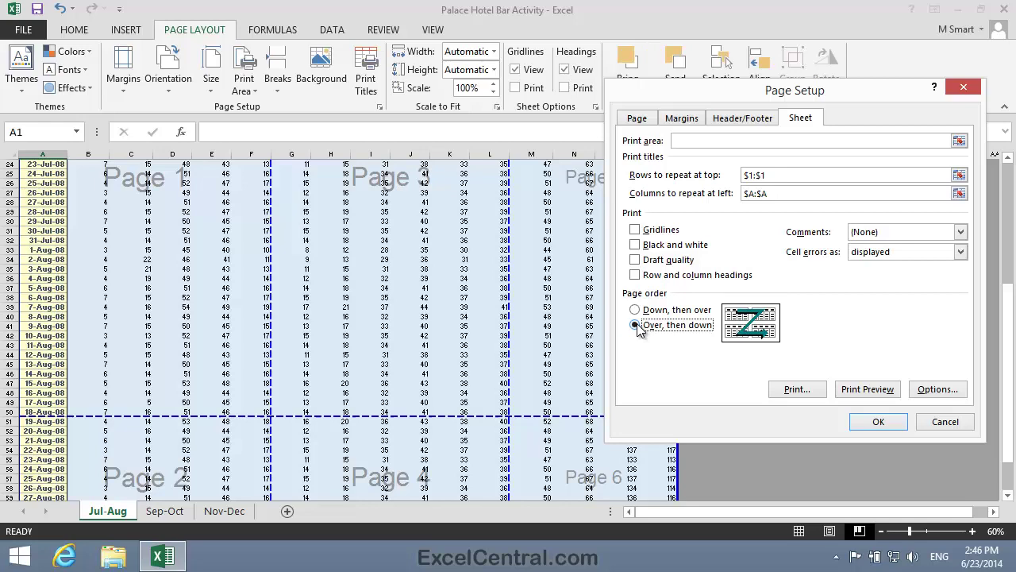
click(879, 422)
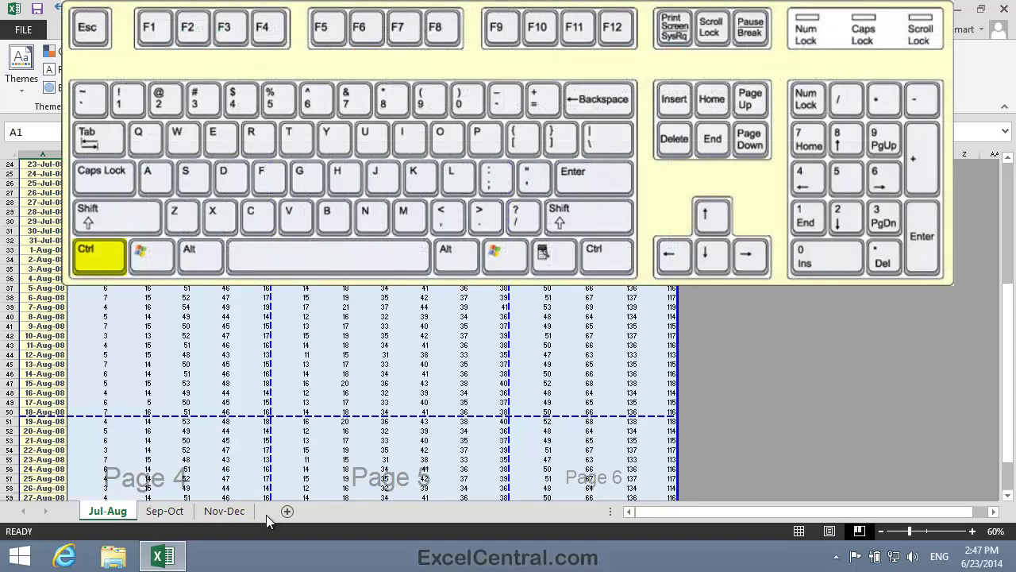
Group the Nov-Dec sheet with Jul-Aug and bring up the File backstage.
ctrl+click(227, 513)
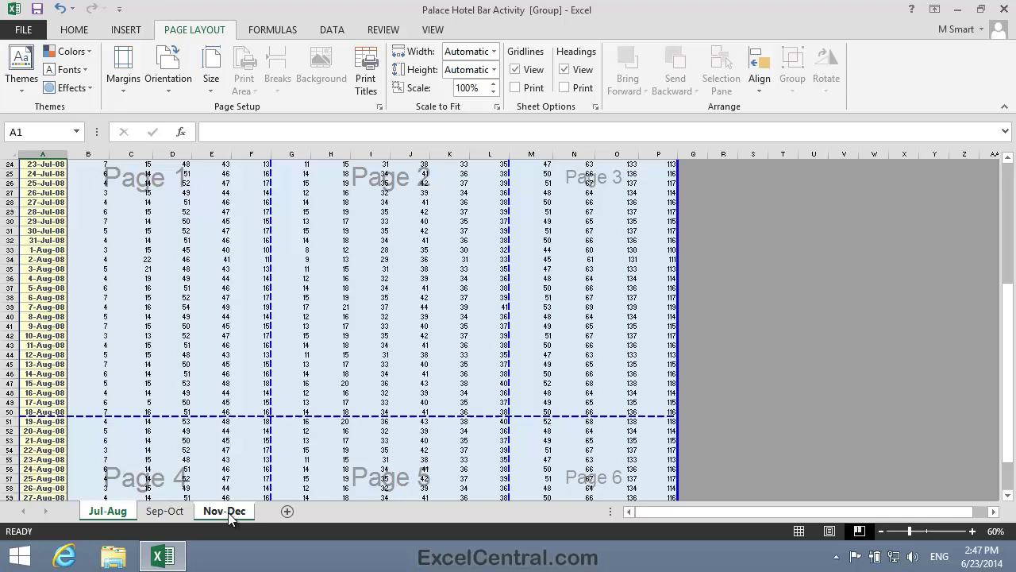
click(43, 32)
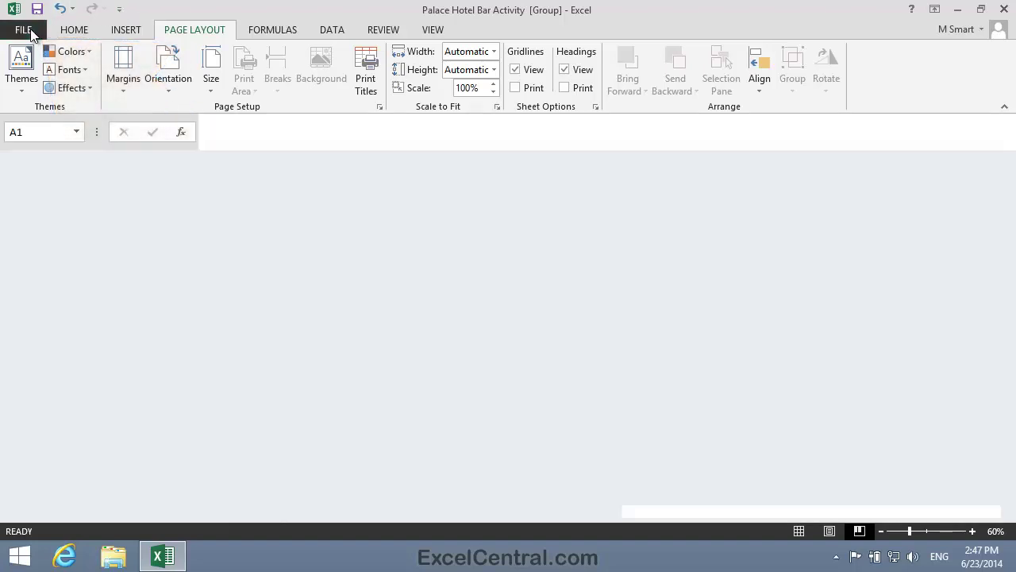
Show the print preview, keeping Print Active Sheets, and zoom the page to full size.
click(34, 223)
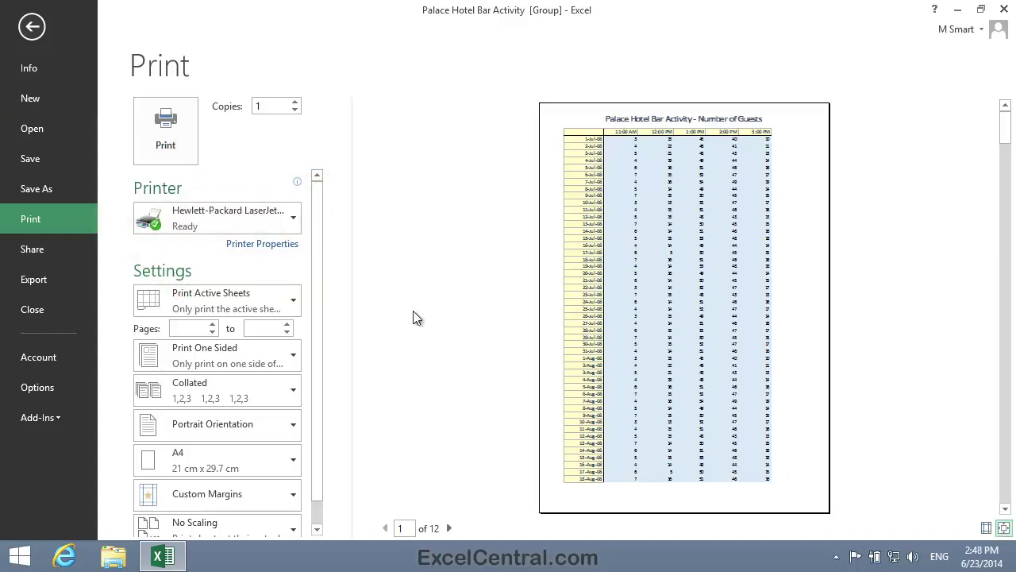
click(294, 299)
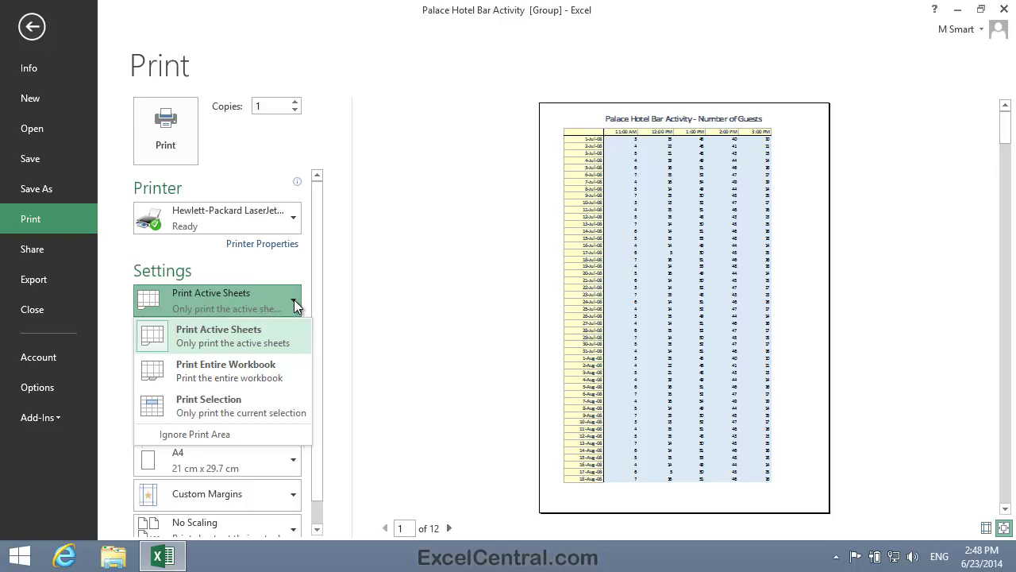
click(294, 299)
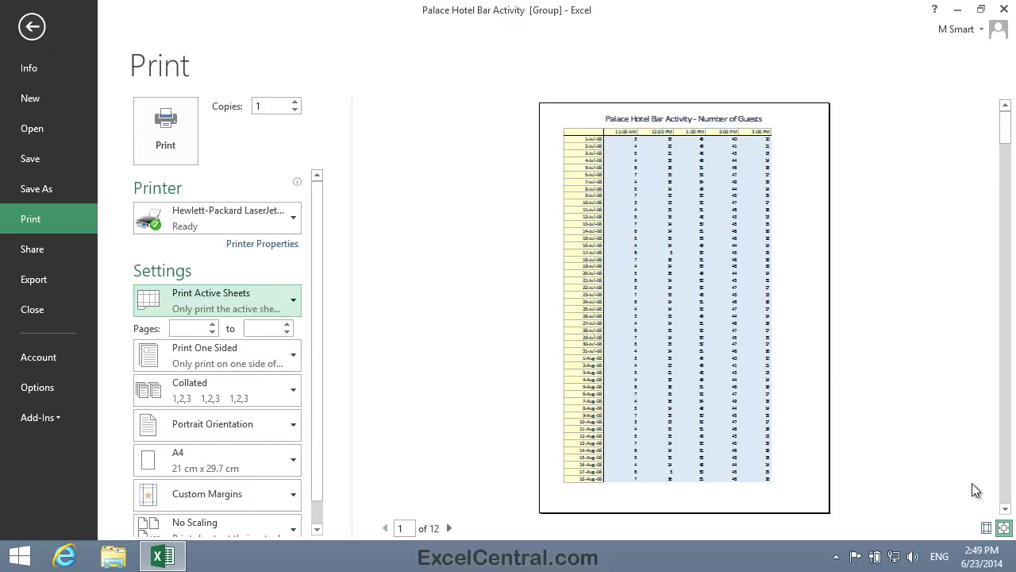
click(1003, 529)
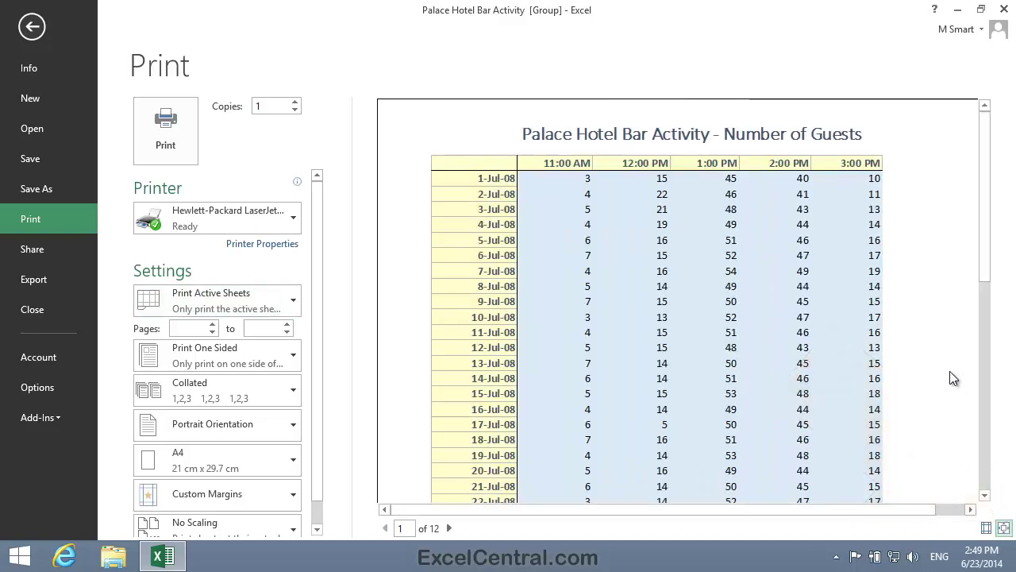
Page through all 12 preview pages, then return to the grouped Jul-Aug sheet.
click(449, 528)
click(449, 528)
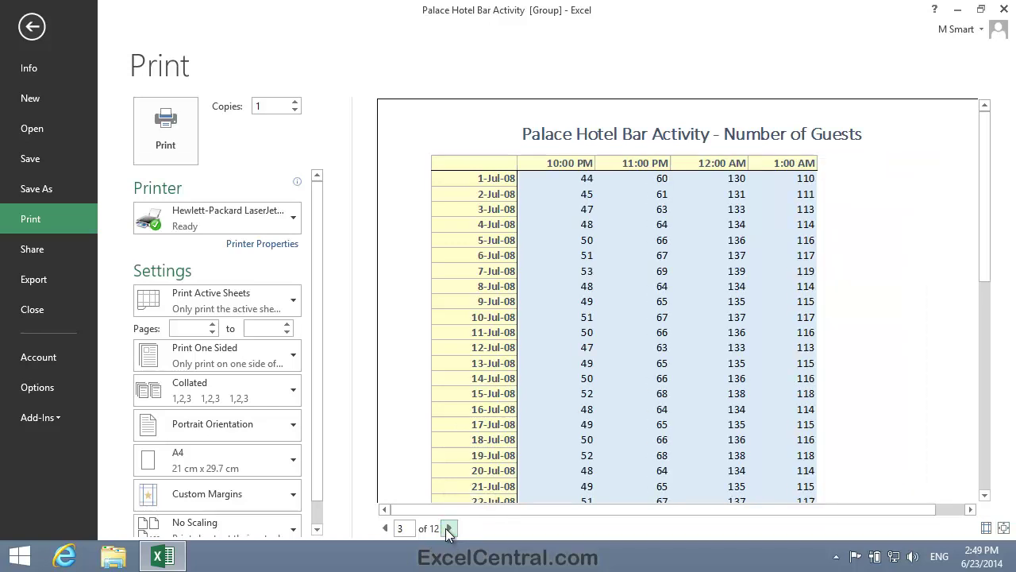
click(448, 527)
click(448, 528)
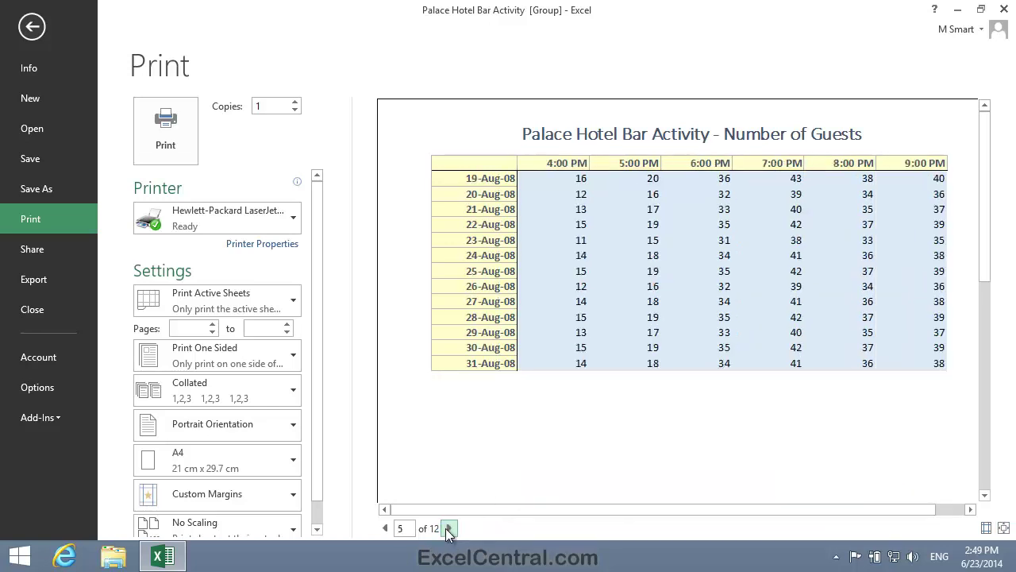
click(449, 528)
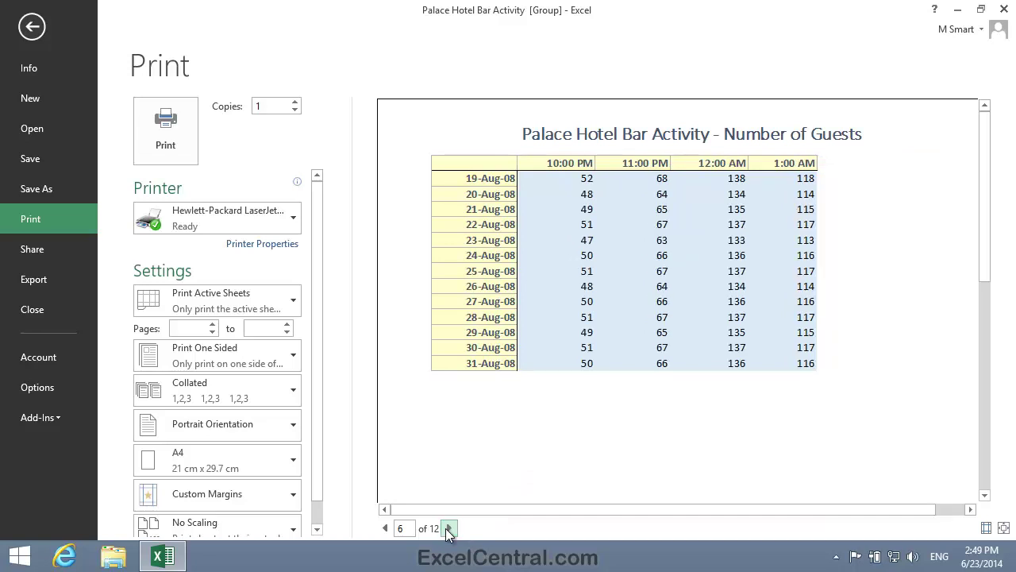
click(448, 528)
click(448, 528)
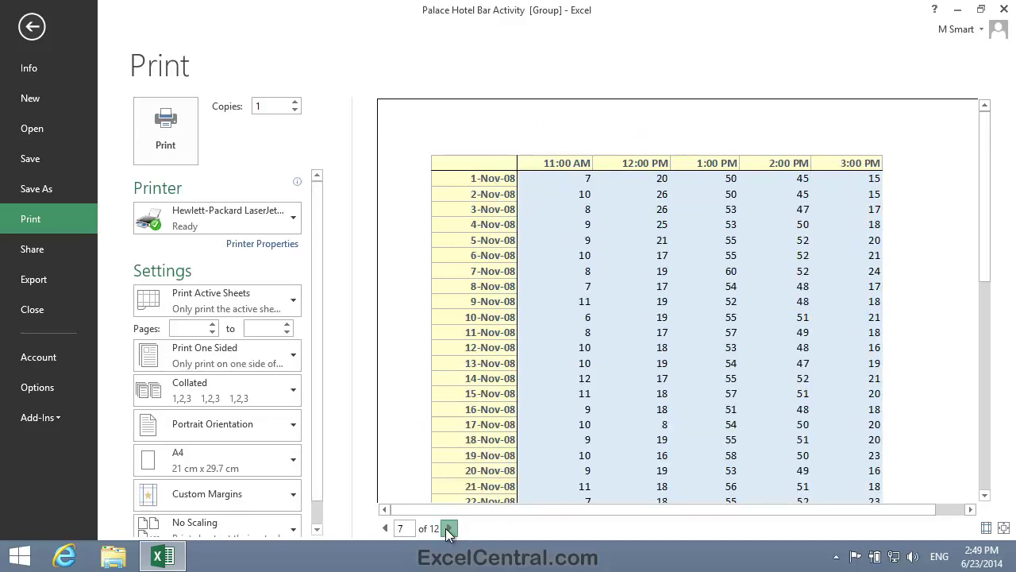
click(448, 528)
click(449, 528)
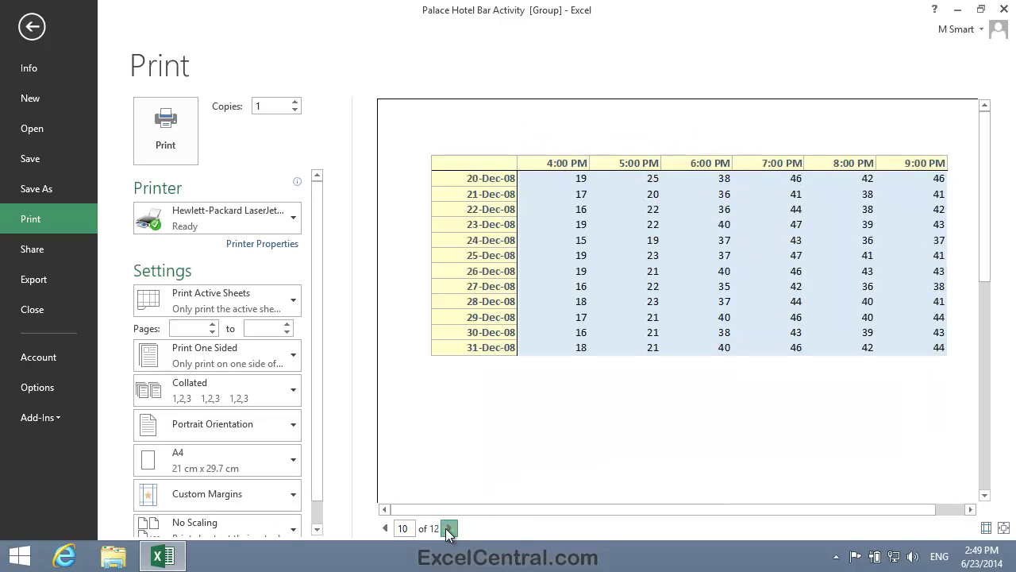
click(449, 528)
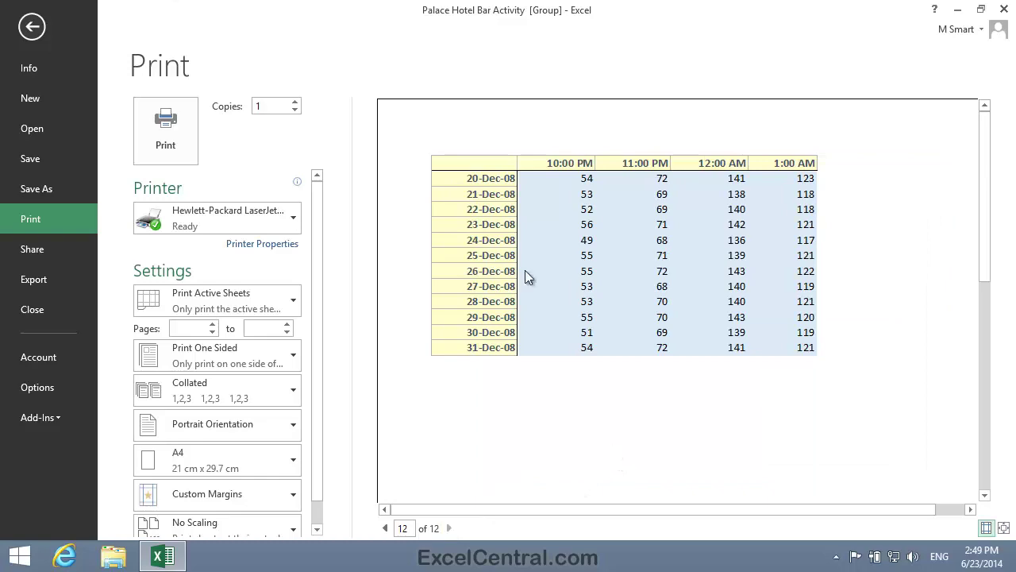
click(32, 28)
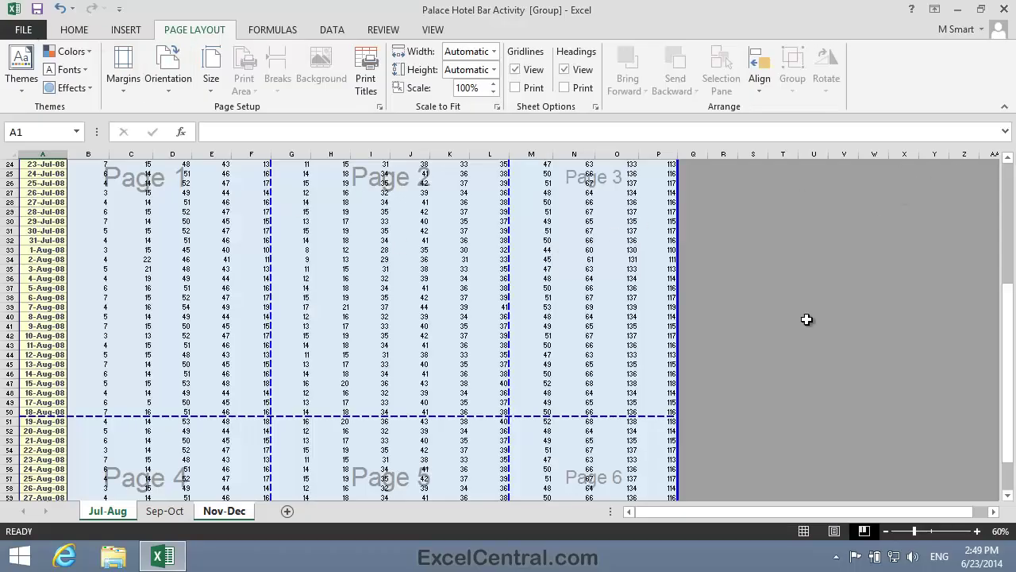
scroll(796, 341, up, 8)
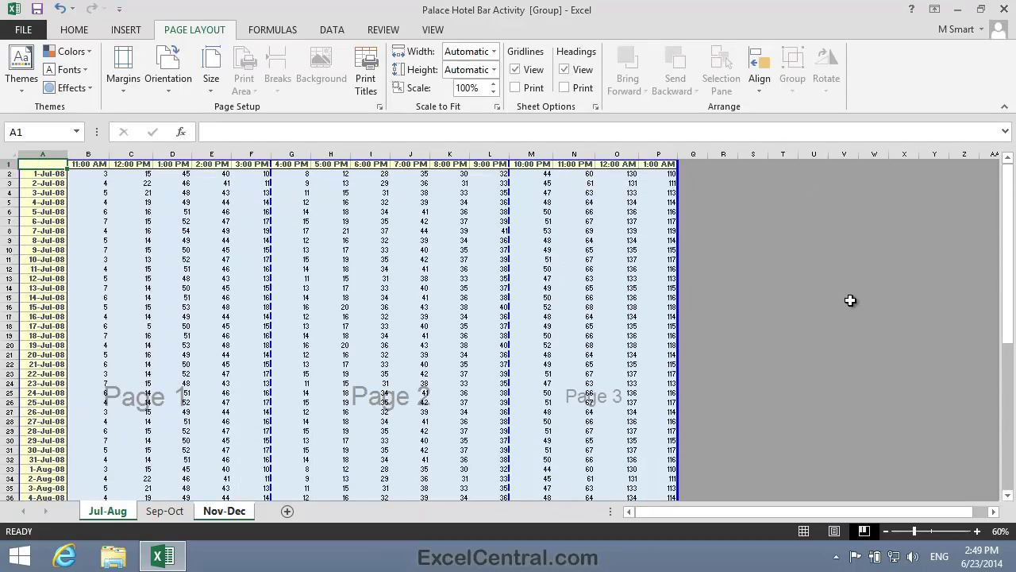
Save As through Browse, appending '-1' to make 'Palace Hotel Bar Activity-1'.
click(26, 29)
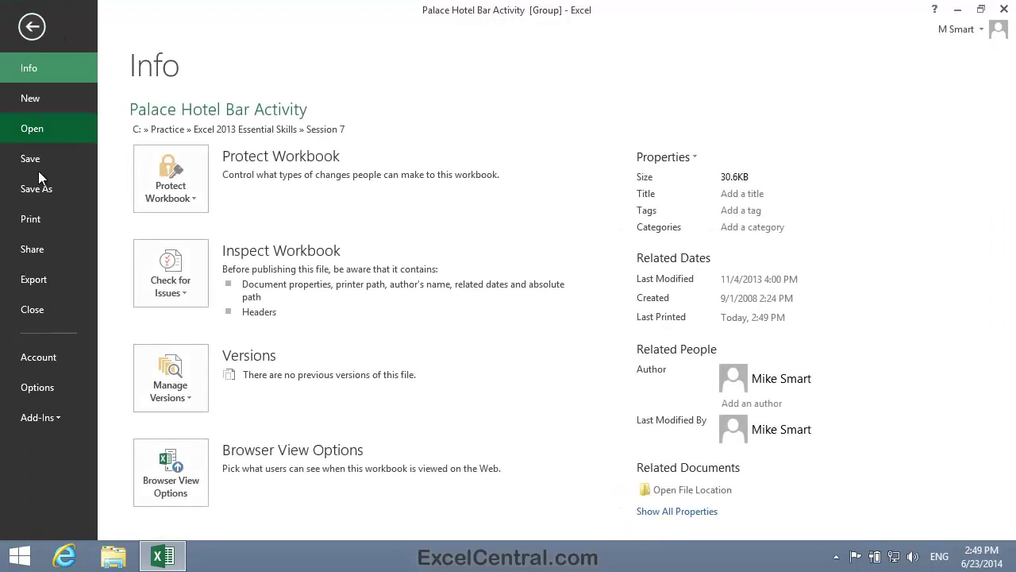
click(37, 189)
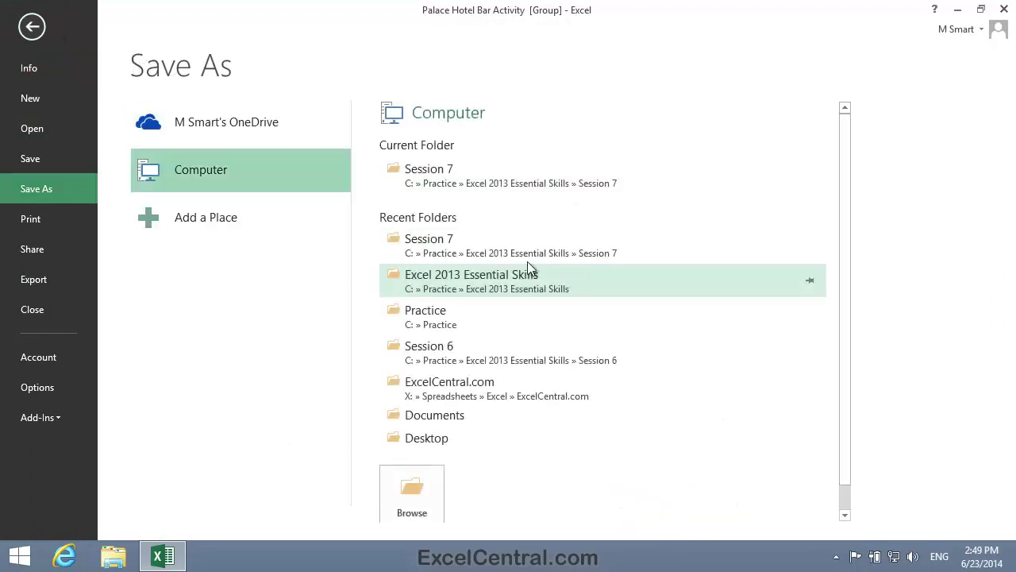
click(423, 514)
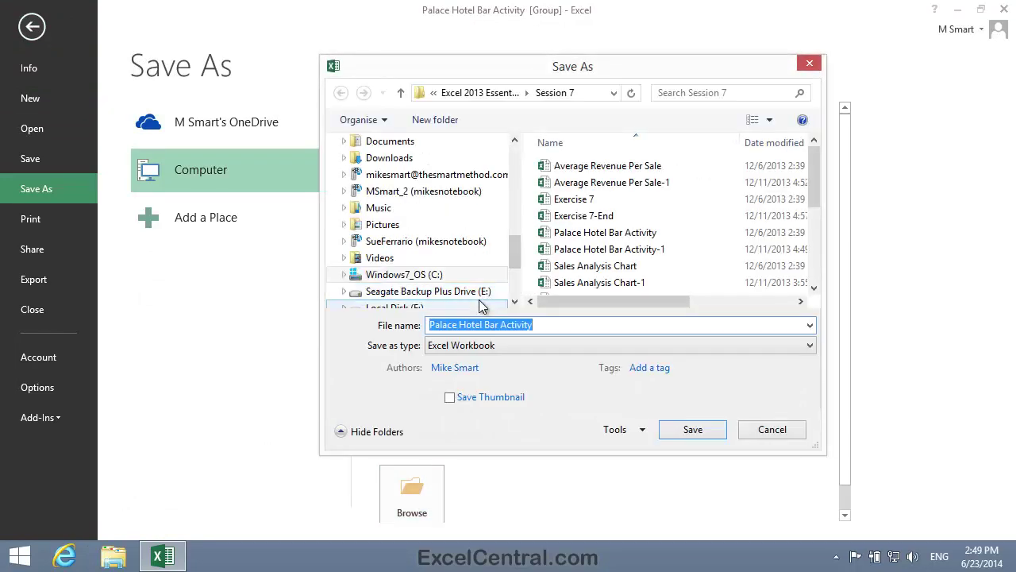
click(544, 325)
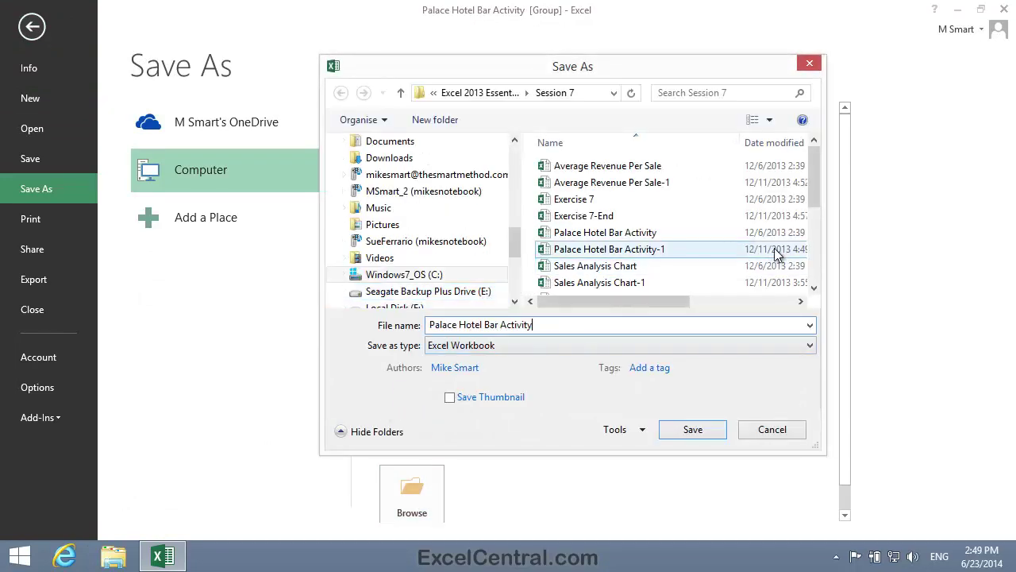
text(-1)
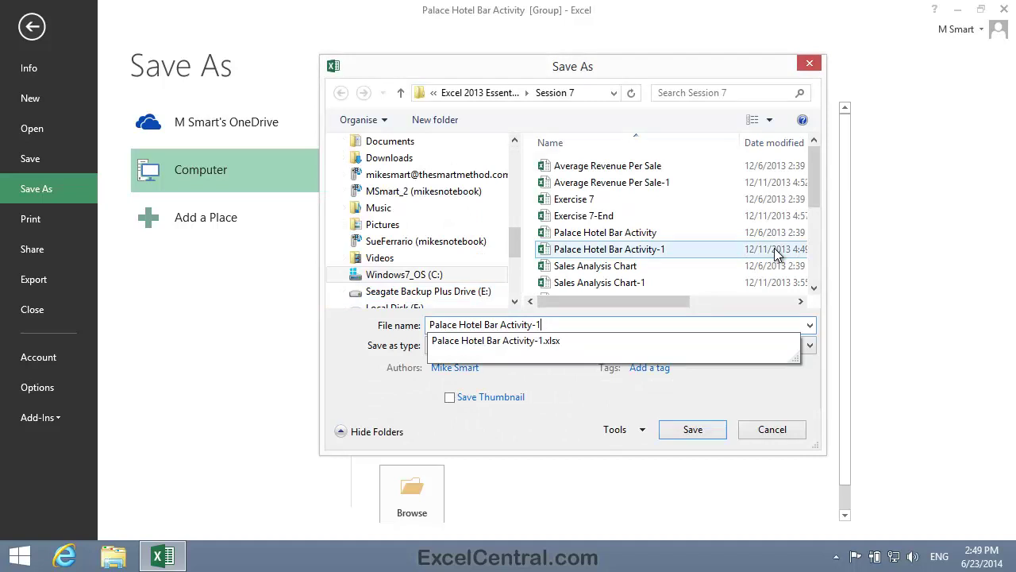
click(478, 92)
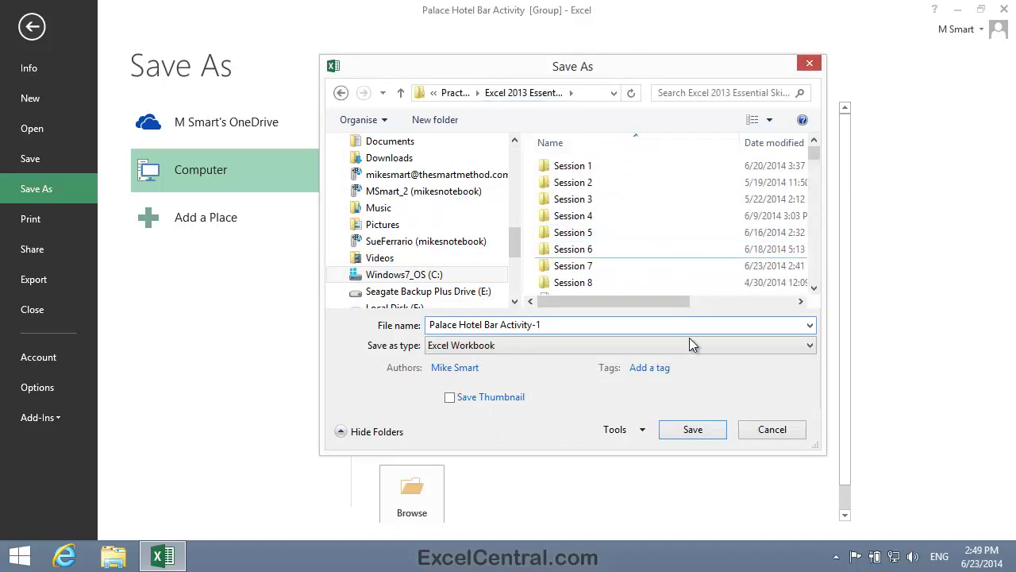
click(691, 431)
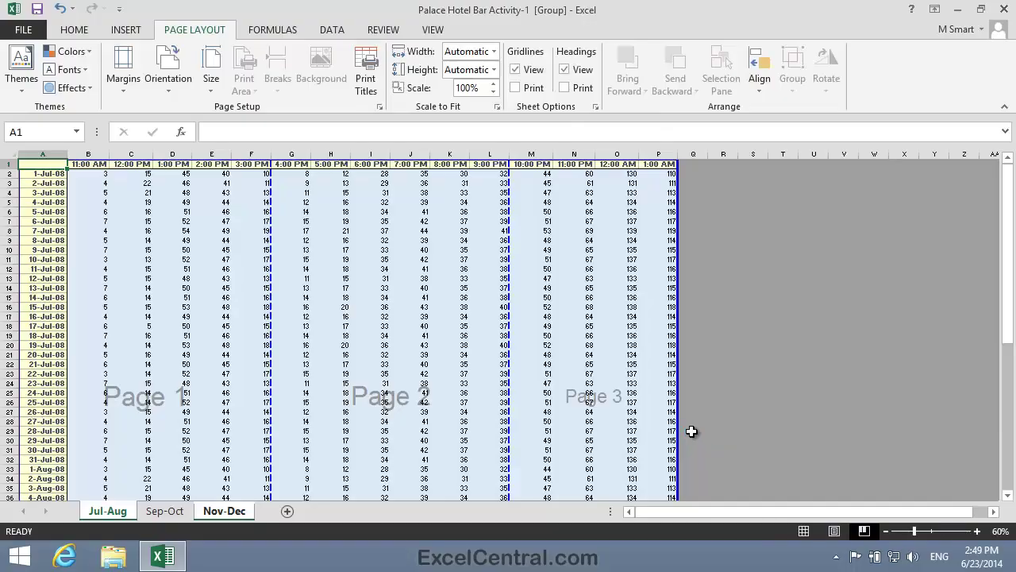